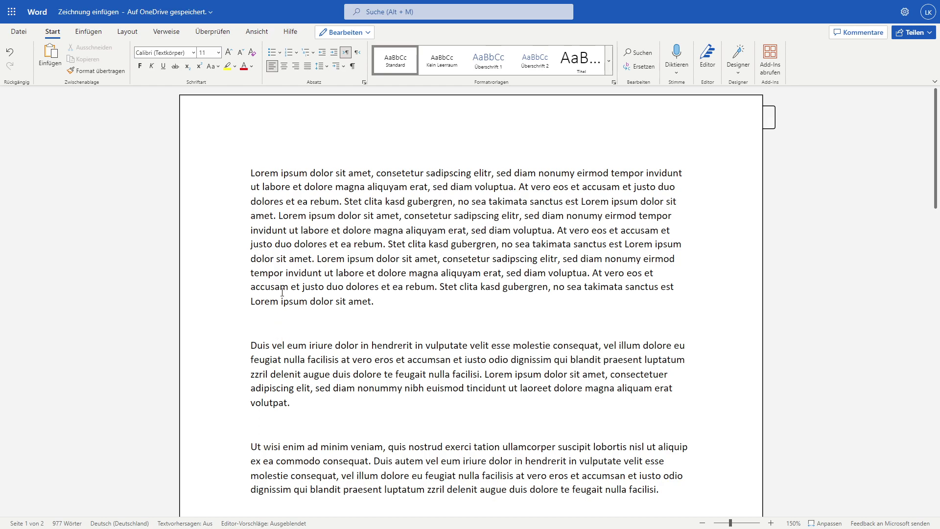
# Step: Show the Einfügen (Insert) ribbon options for the 'Zeichnung einfügen' document
pyautogui.click(87, 33)
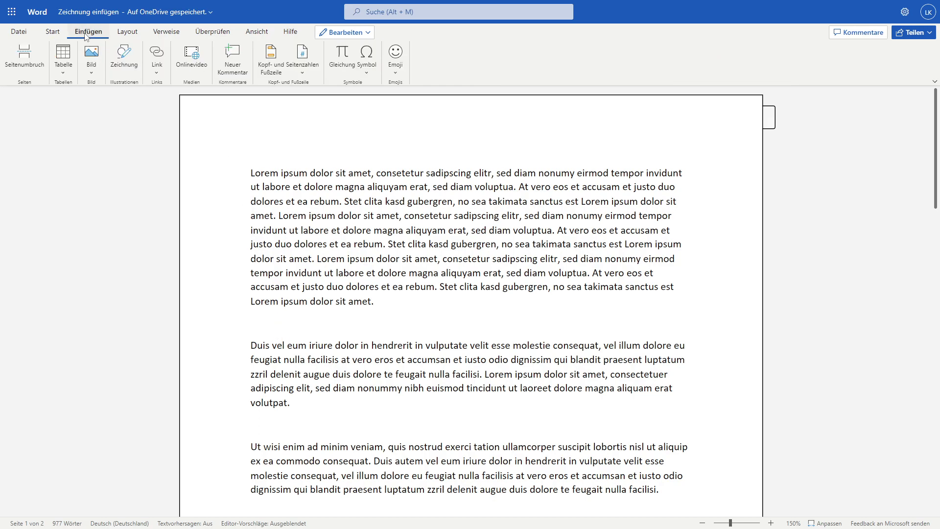
# Step: Insert a new blank Zeichnung canvas and bring up its Zeichnen pen tools
pyautogui.click(123, 64)
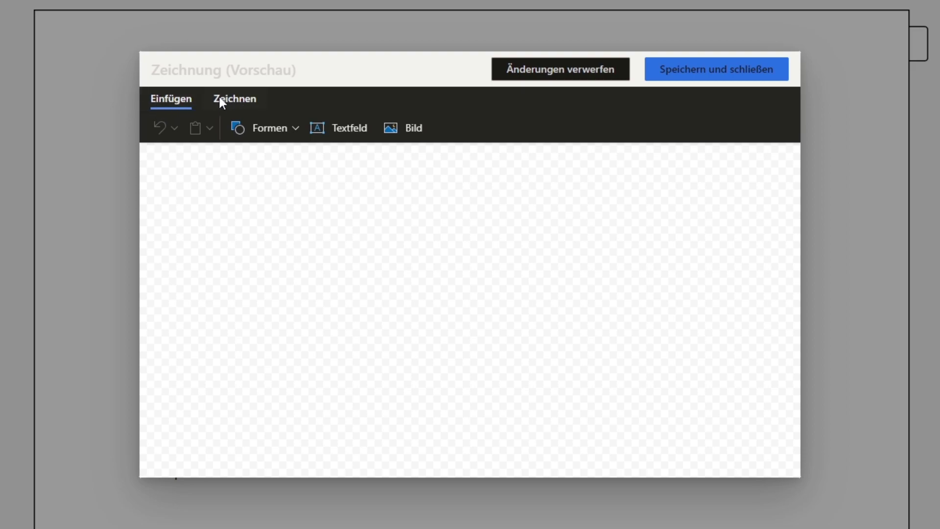
pyautogui.click(238, 101)
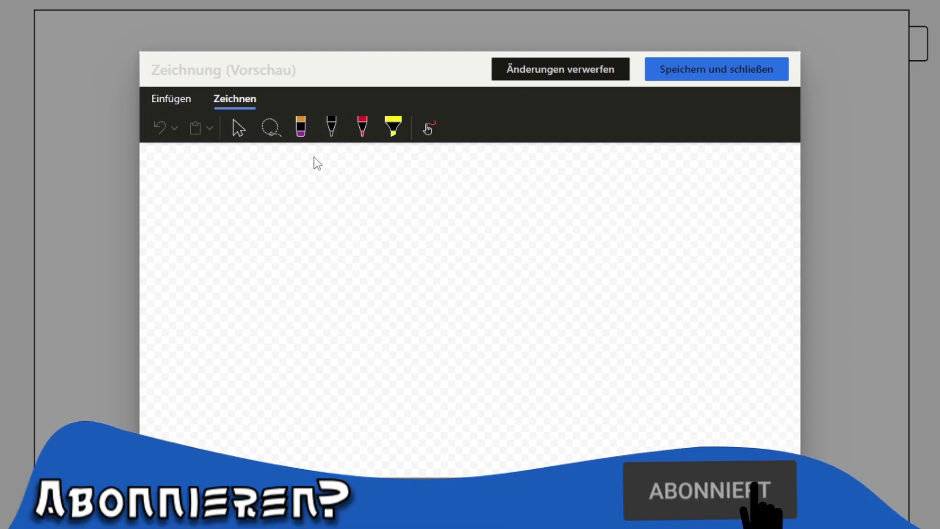
# Step: Set up the pen with a thicker Stärke and a light-green colour
pyautogui.click(334, 135)
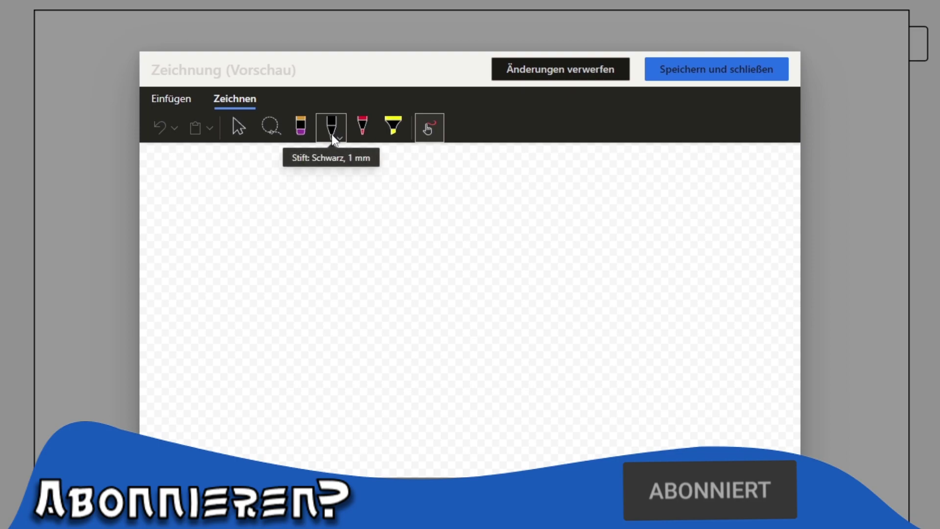
pyautogui.click(336, 141)
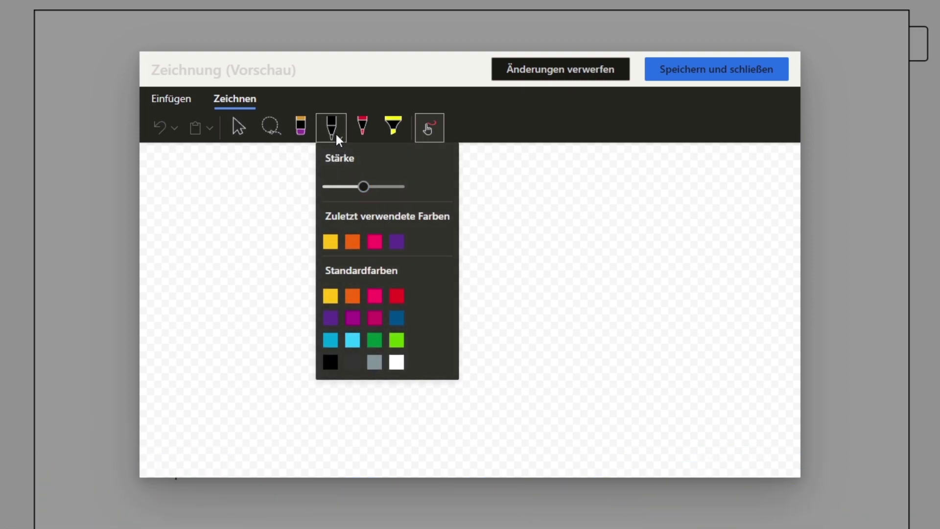
pyautogui.moveTo(363, 186); pyautogui.dragTo(382, 189)
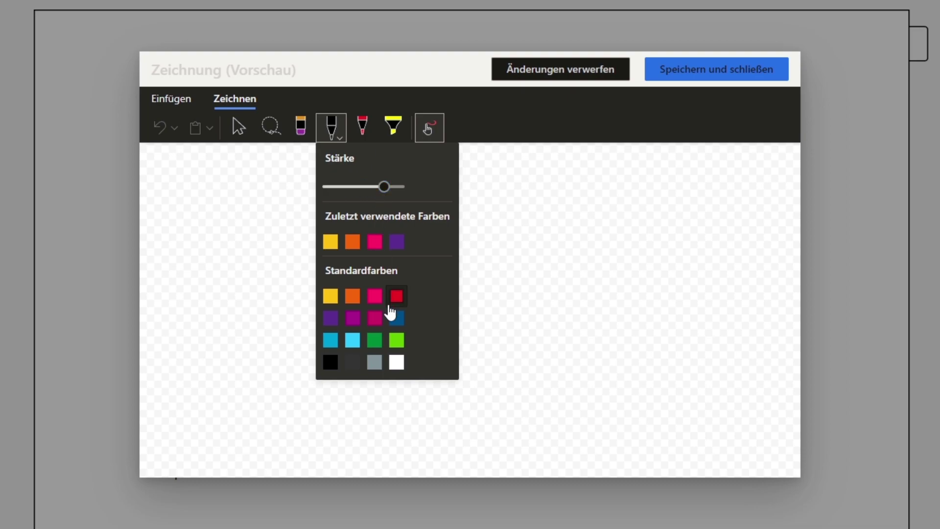
pyautogui.click(396, 341)
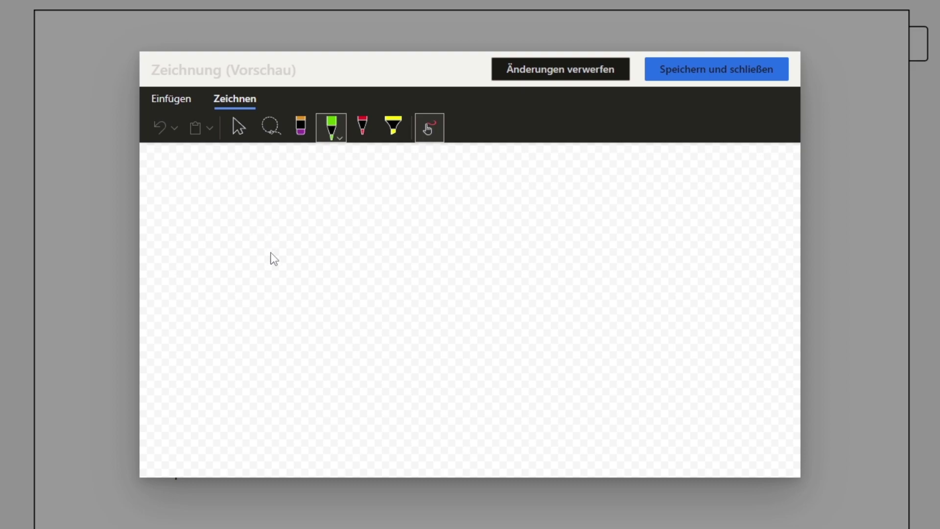
# Step: Draw the round head, three hair strands, two eyes and a smiling mouth
pyautogui.moveTo(385, 267)
pyautogui.mouseDown()
pyautogui.moveTo(434, 321)
pyautogui.moveTo(390, 262)
pyautogui.mouseUp()
pyautogui.moveTo(342, 206)
pyautogui.mouseDown()
pyautogui.moveTo(391, 261)
pyautogui.moveTo(404, 207)
pyautogui.mouseUp()
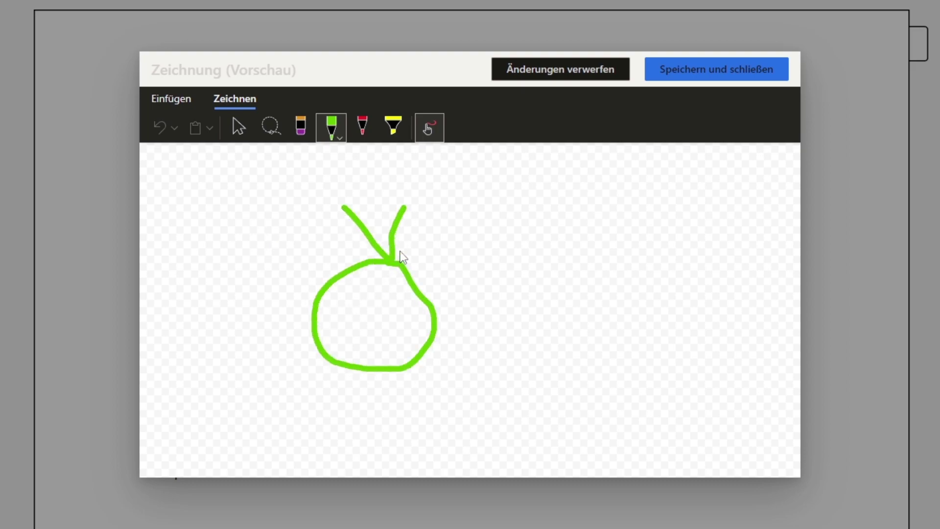
pyautogui.moveTo(395, 262); pyautogui.dragTo(476, 197)
pyautogui.click(366, 299)
pyautogui.click(392, 306)
pyautogui.moveTo(342, 308); pyautogui.dragTo(410, 319)
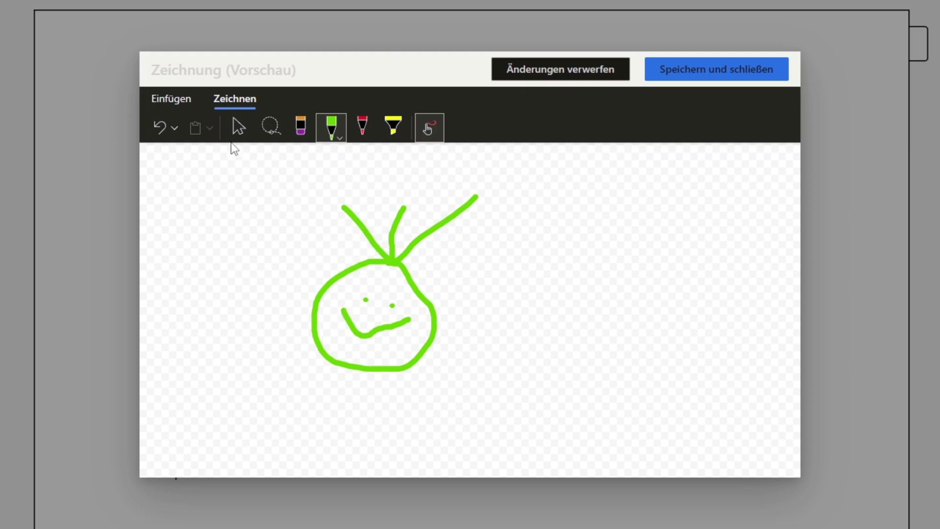
# Step: Draw a thick pink highlighter loop around the green smiley face
pyautogui.click(392, 128)
pyautogui.click(397, 133)
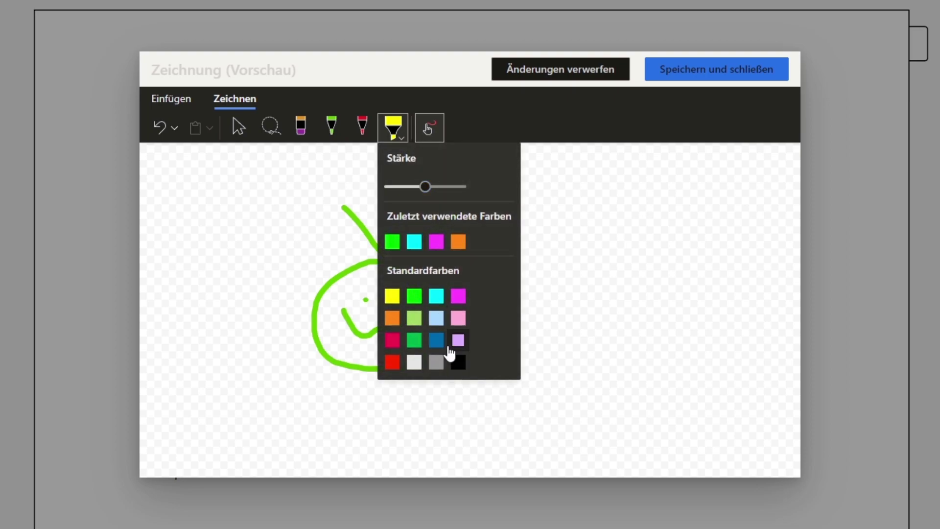
pyautogui.click(392, 340)
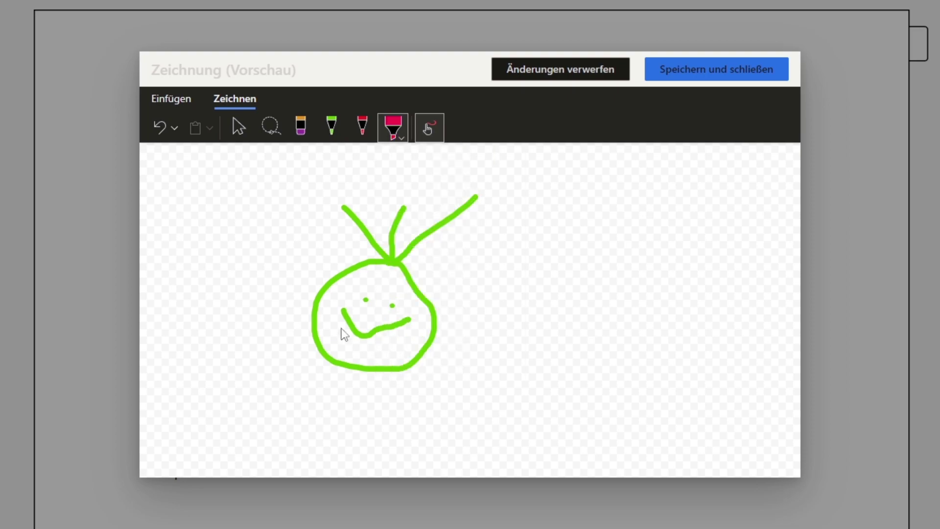
pyautogui.moveTo(298, 176); pyautogui.dragTo(500, 329)
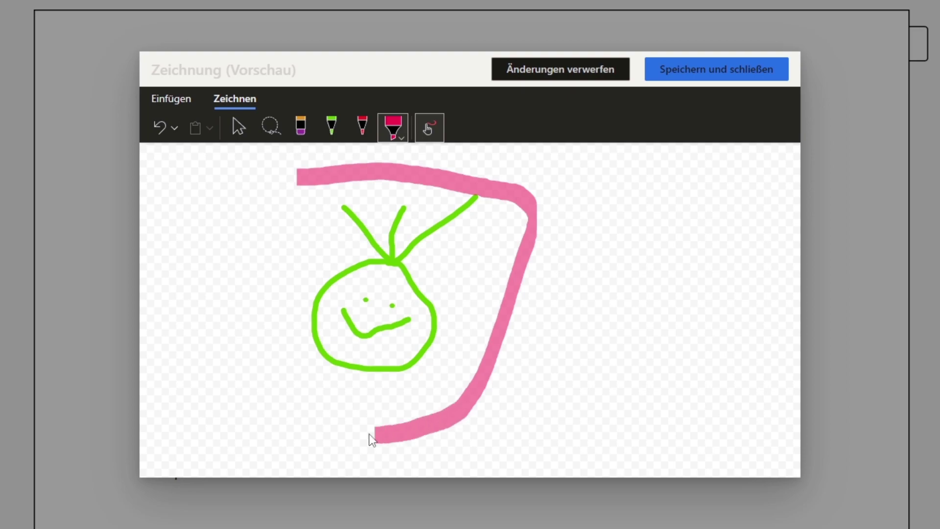
pyautogui.moveTo(499, 334); pyautogui.dragTo(304, 190)
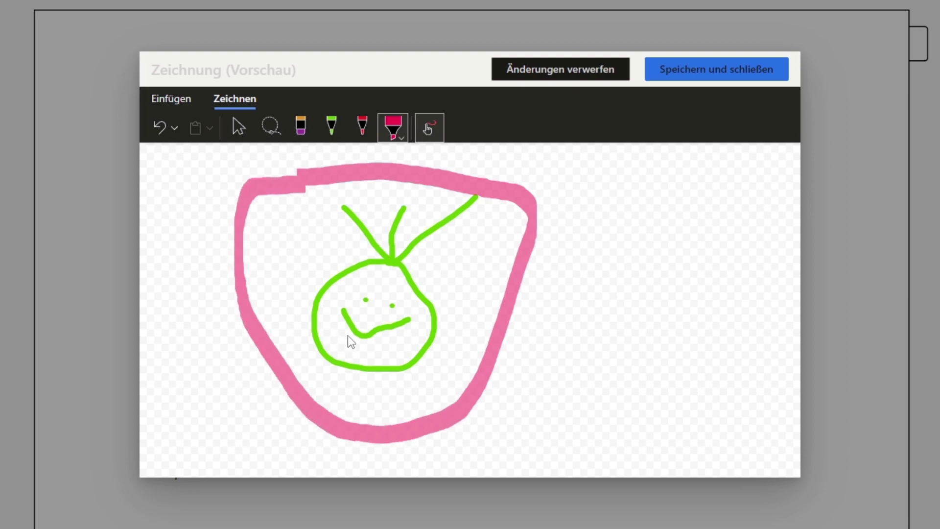
pyautogui.click(174, 103)
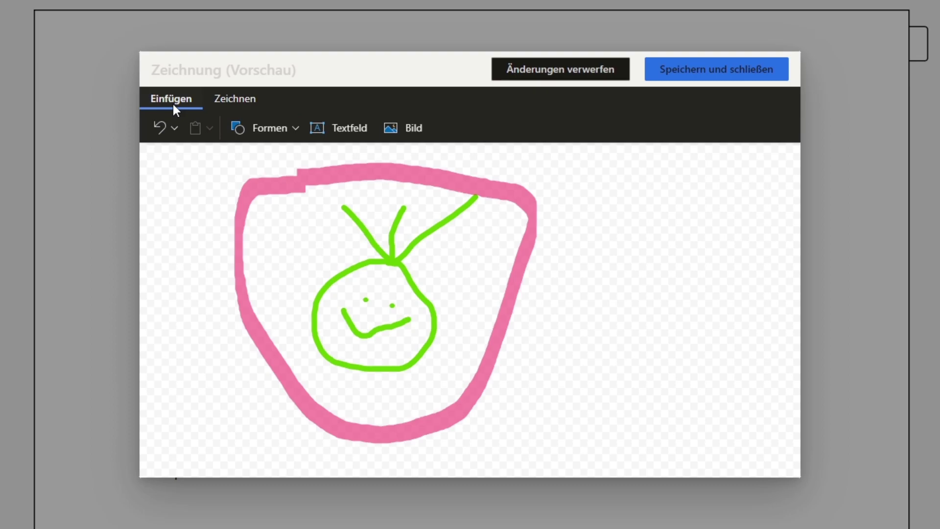
pyautogui.click(272, 130)
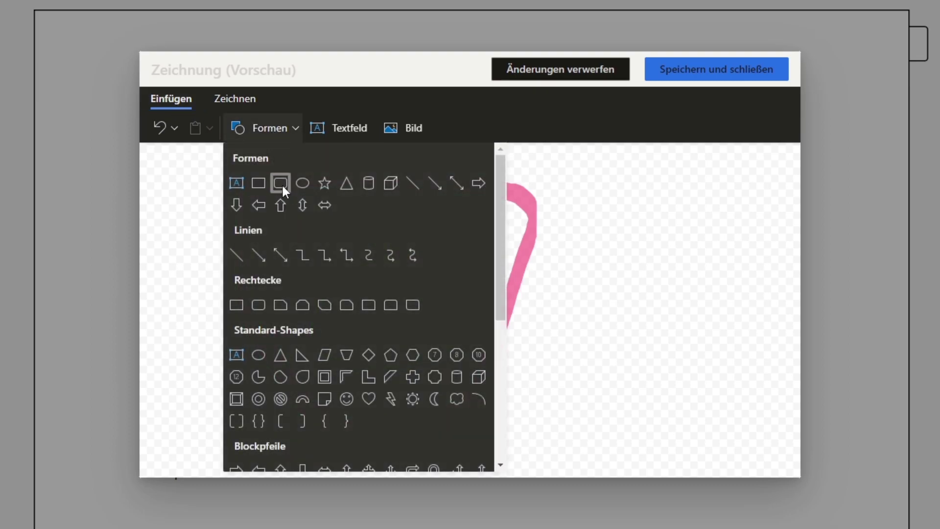
# Step: Draw a rectangle right of the pink outline and label it 'Text'
pyautogui.click(282, 185)
pyautogui.moveTo(587, 233); pyautogui.dragTo(754, 328)
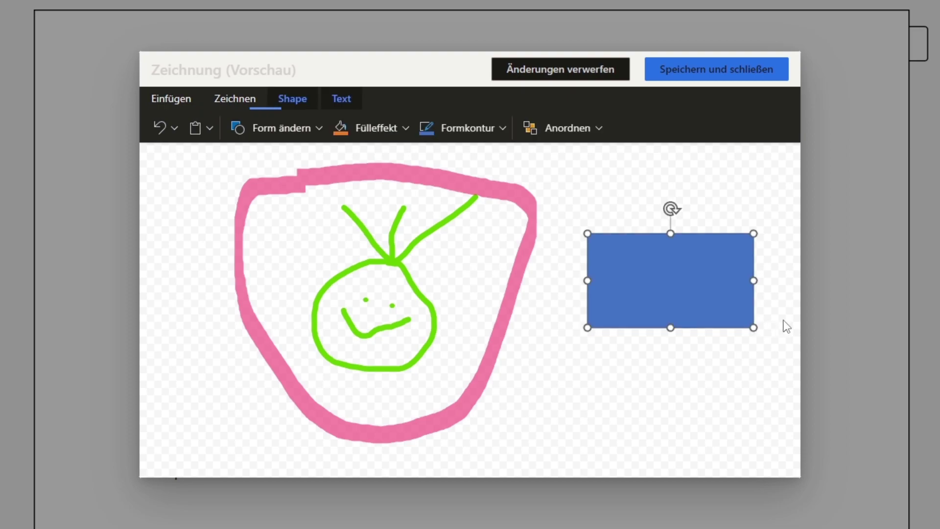
pyautogui.click(669, 286)
pyautogui.moveTo(652, 234); pyautogui.dragTo(637, 236)
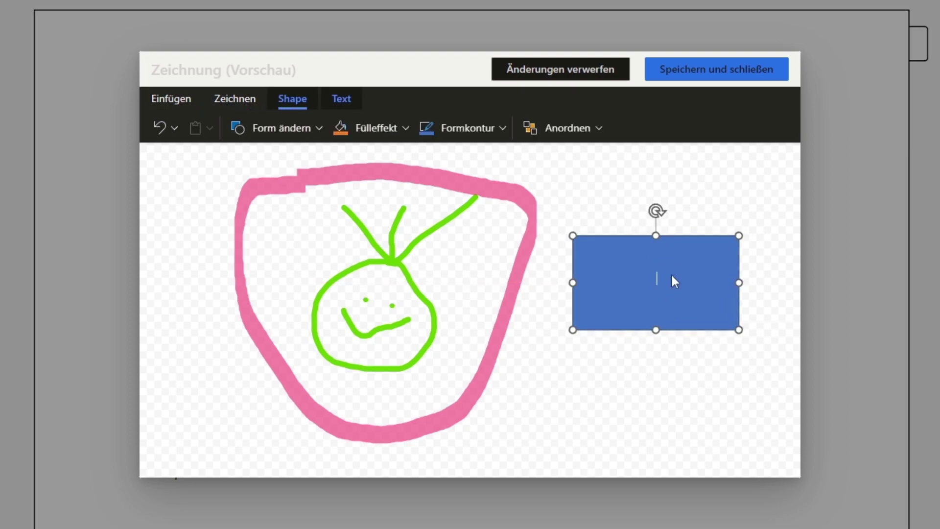
pyautogui.write('Text')
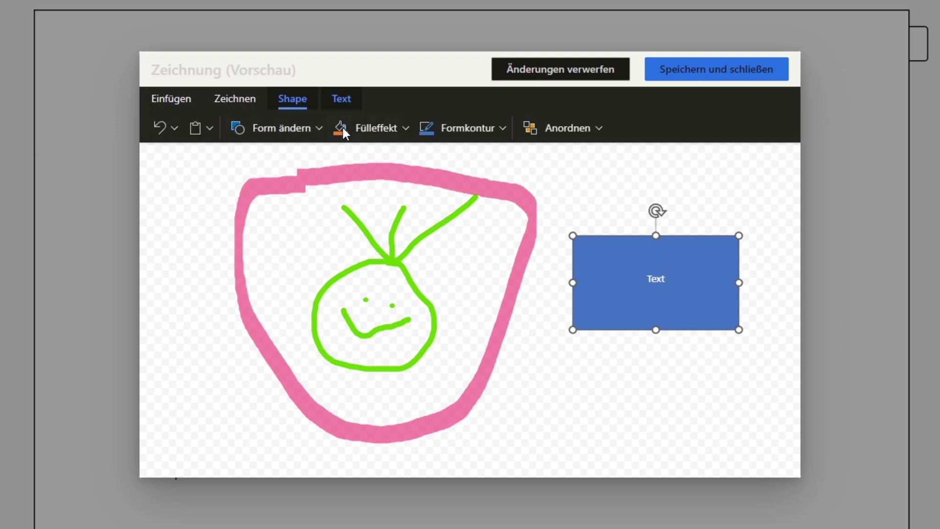
# Step: Fill the 'Text' rectangle with light green
pyautogui.click(391, 126)
pyautogui.click(405, 128)
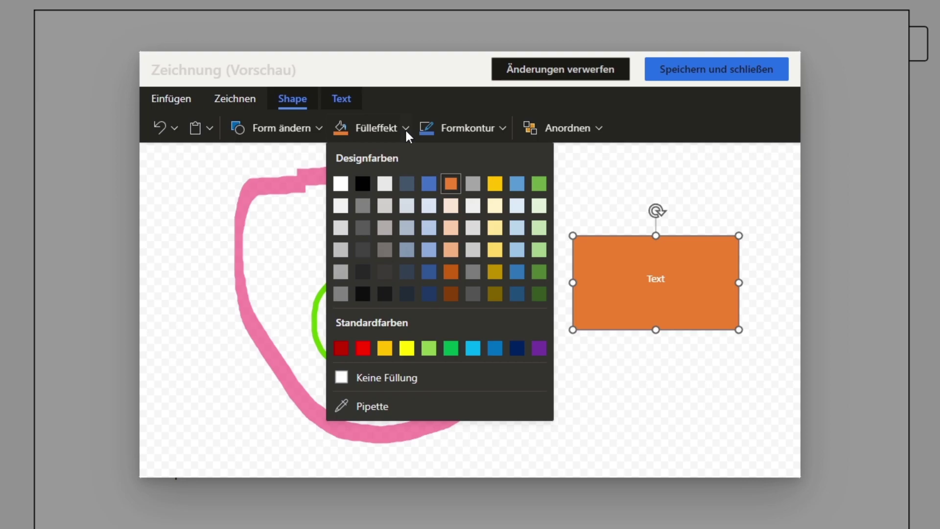
pyautogui.click(430, 349)
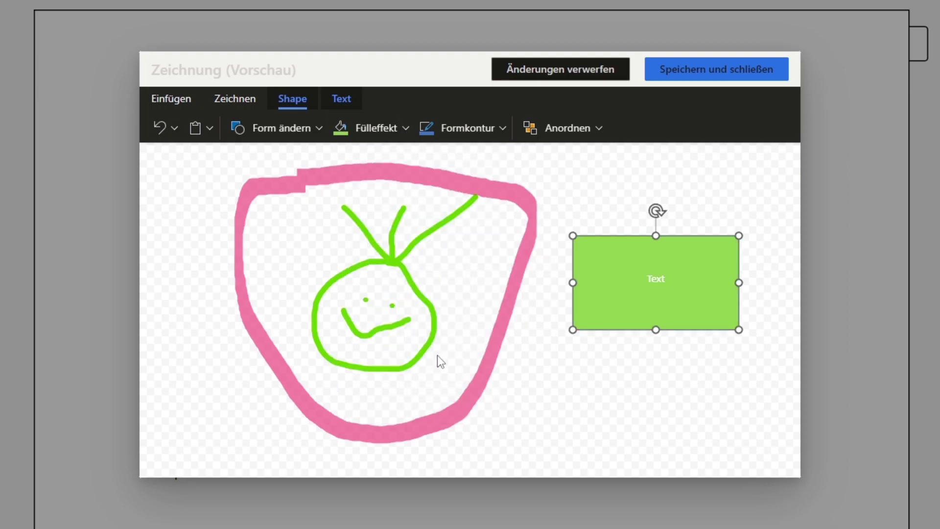
# Step: Give the rectangle a black, thicker, dotted outline
pyautogui.click(502, 128)
pyautogui.click(447, 186)
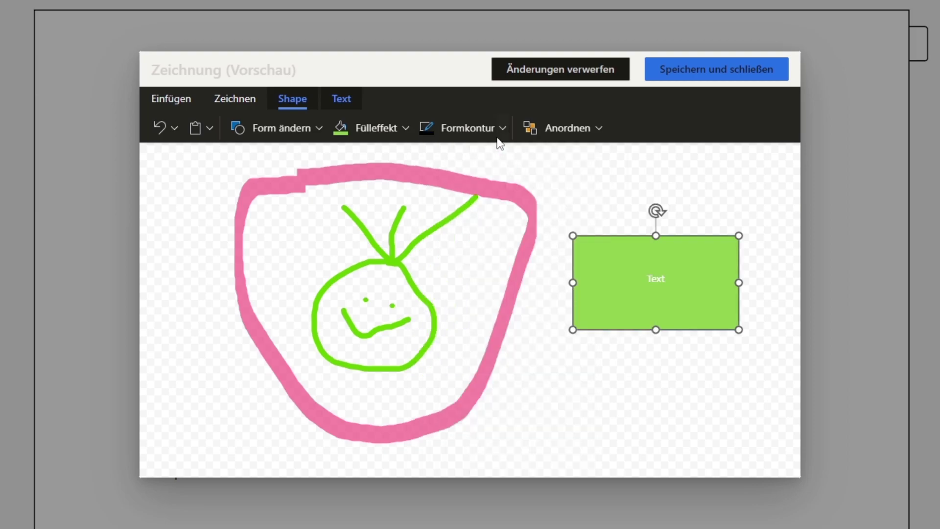
pyautogui.click(502, 130)
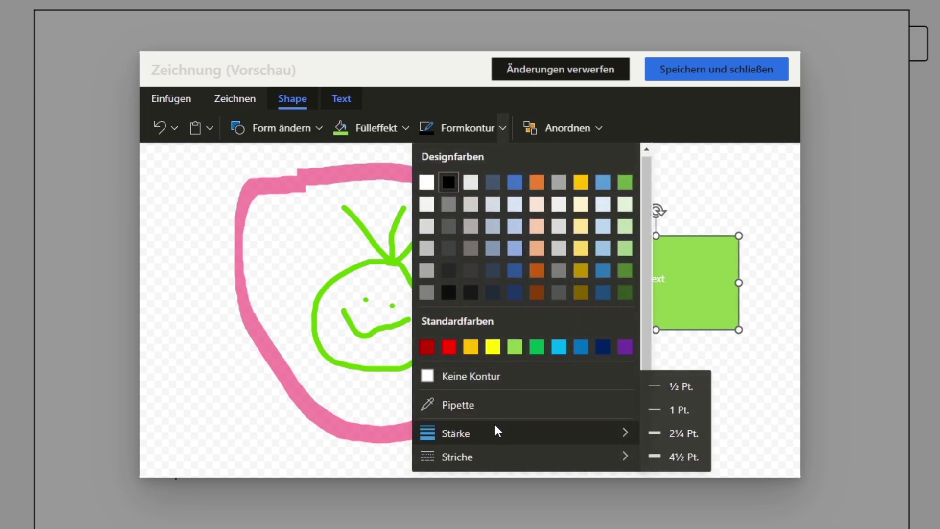
pyautogui.click(678, 433)
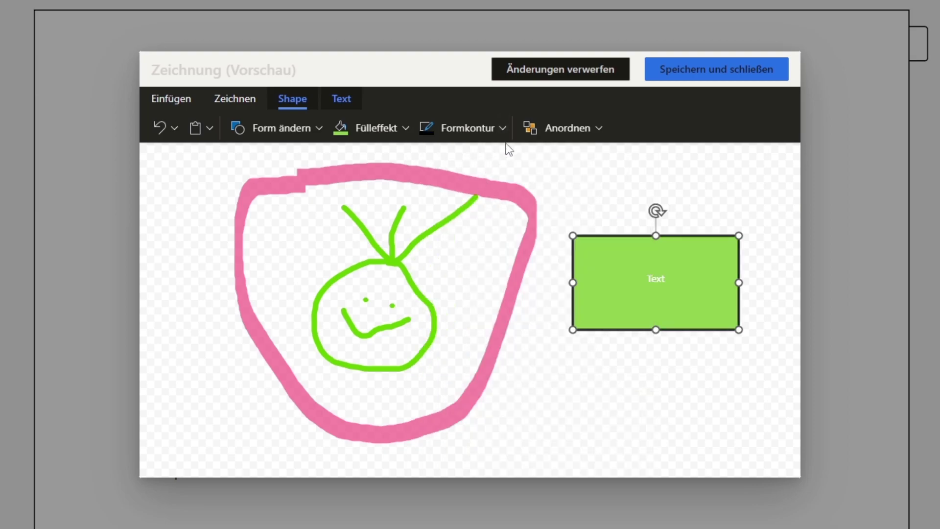
pyautogui.click(503, 128)
pyautogui.moveTo(525, 457)
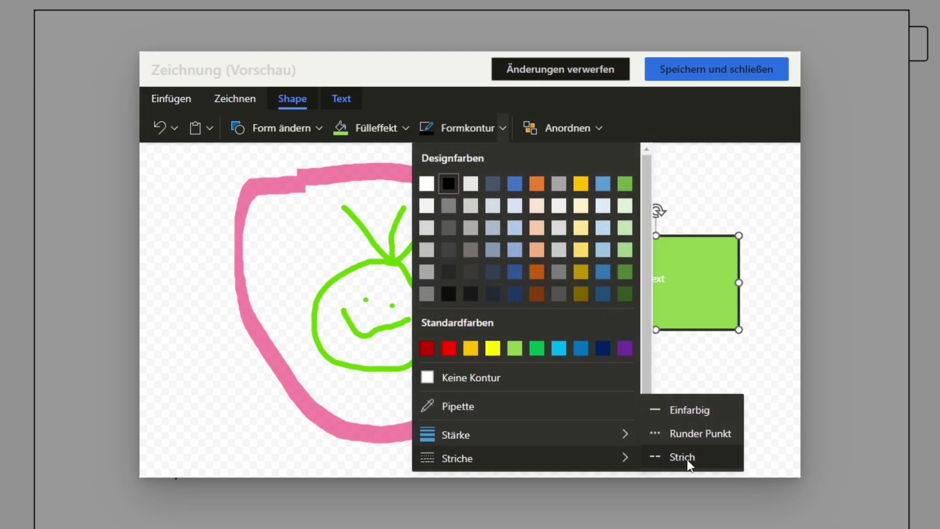
pyautogui.click(695, 432)
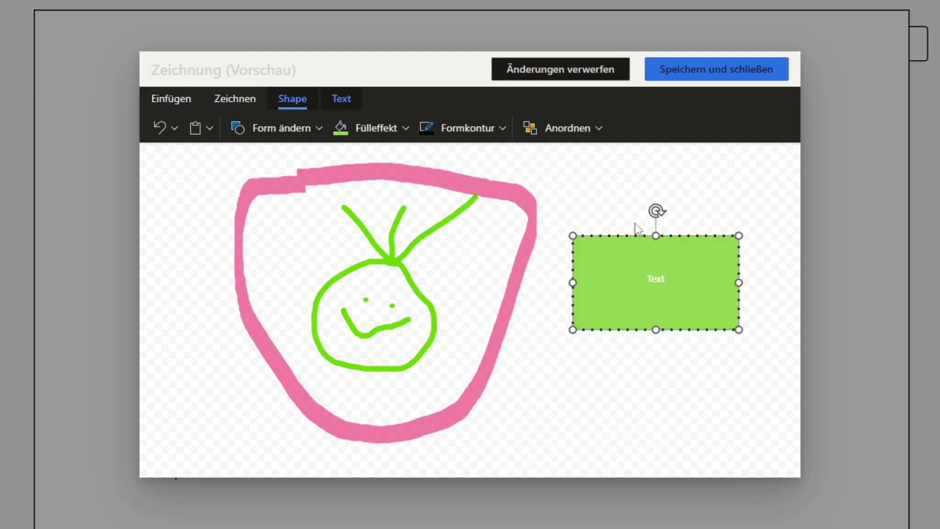
pyautogui.click(599, 131)
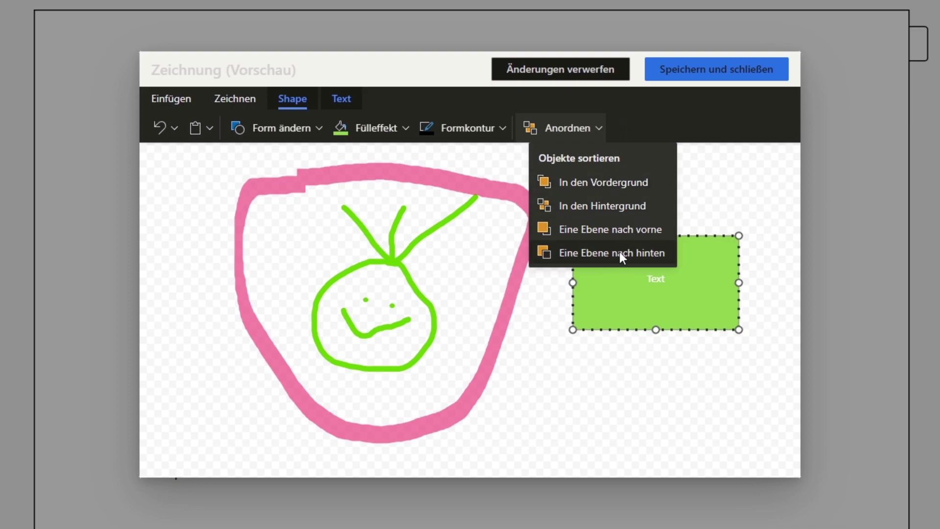
# Step: Move the 'Text' rectangle onto the face, send it In den Hintergrund, and shift the pink stroke
pyautogui.click(642, 125)
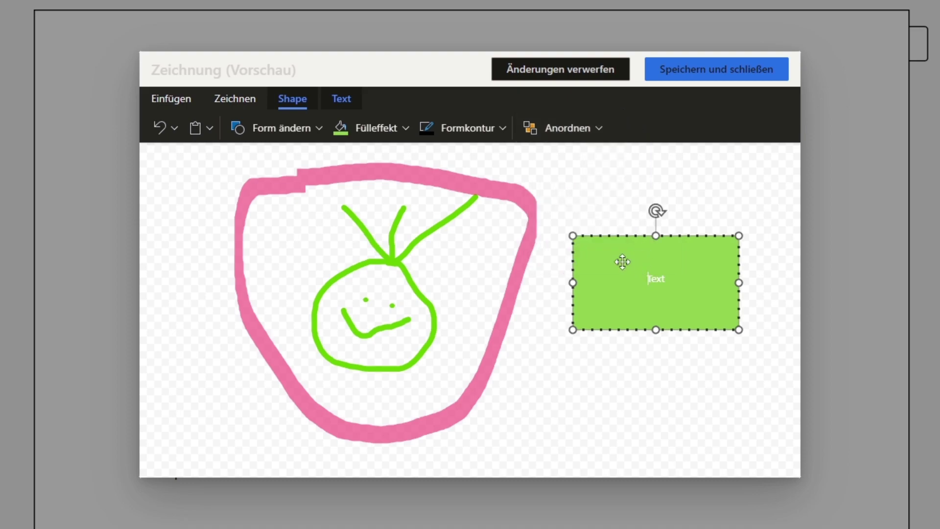
pyautogui.moveTo(636, 241)
pyautogui.mouseDown()
pyautogui.moveTo(381, 262)
pyautogui.moveTo(462, 280)
pyautogui.mouseUp()
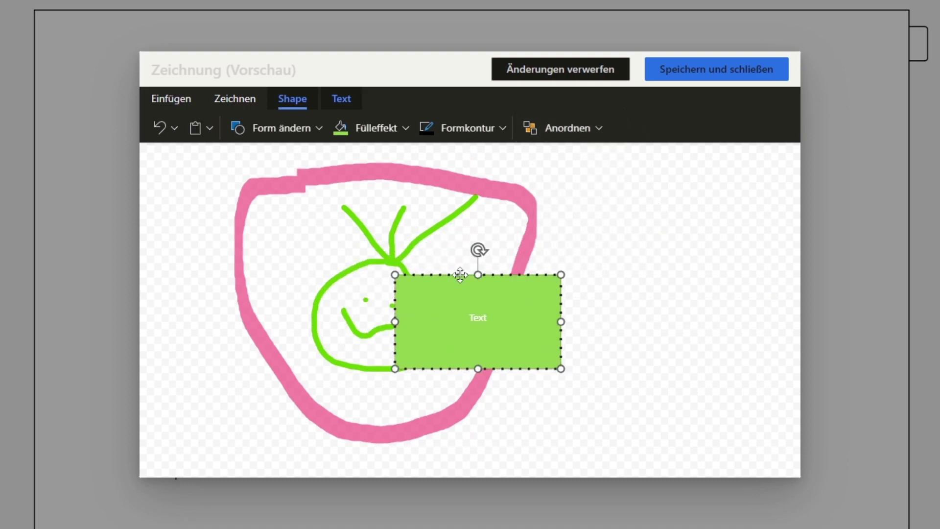
pyautogui.click(597, 129)
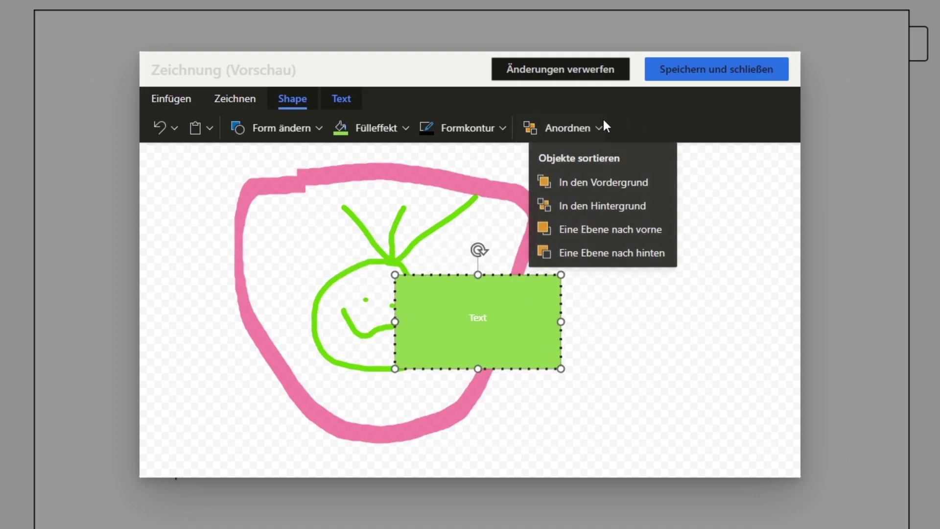
pyautogui.click(613, 206)
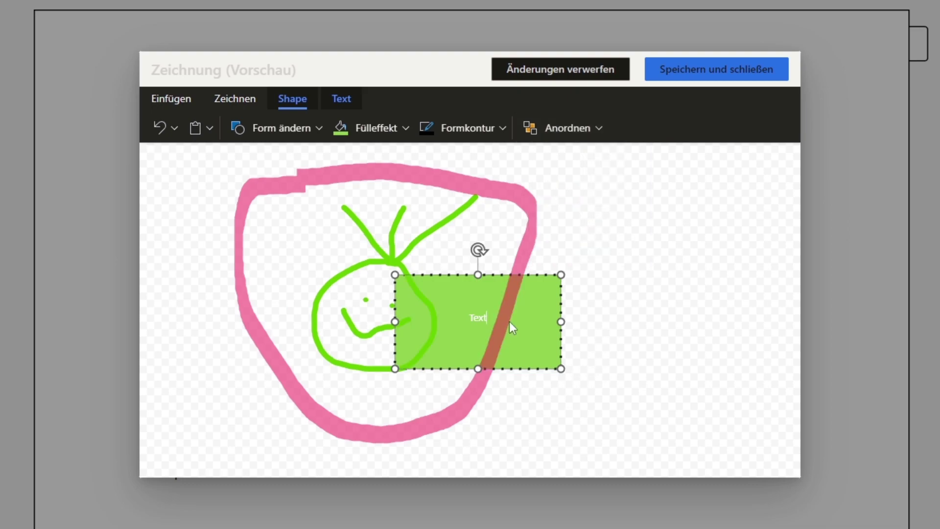
pyautogui.moveTo(519, 280); pyautogui.dragTo(764, 256)
# Step: Reposition the pink outline and move the green smiley inside it
pyautogui.moveTo(497, 279)
pyautogui.mouseDown()
pyautogui.moveTo(568, 297)
pyautogui.moveTo(489, 297)
pyautogui.mouseUp()
pyautogui.moveTo(441, 225); pyautogui.dragTo(401, 244)
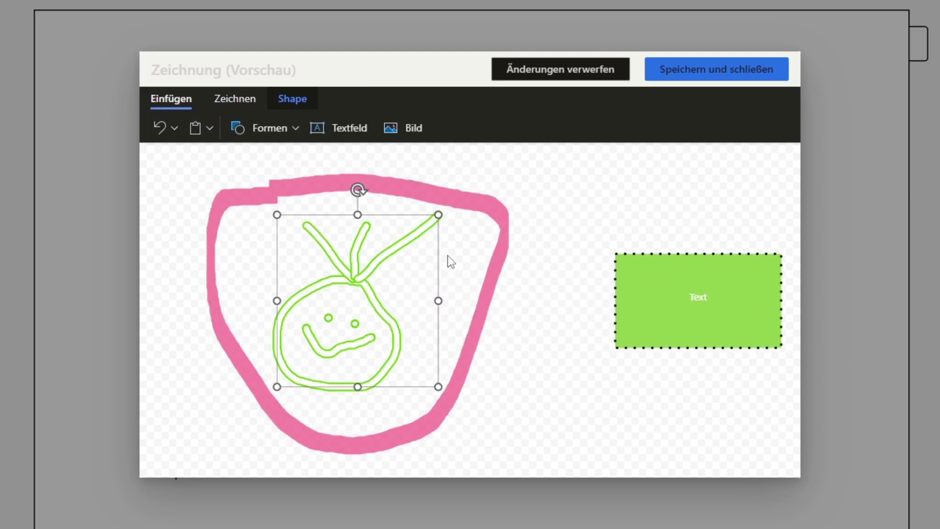
pyautogui.click(523, 304)
# Step: Add a text box reading 'Textfeld' above the green rectangle
pyautogui.click(337, 128)
pyautogui.moveTo(536, 173); pyautogui.dragTo(654, 218)
pyautogui.write('Textfekd')
pyautogui.press('BackSpace')
pyautogui.press('BackSpace')
pyautogui.write('ld')
pyautogui.moveTo(608, 174); pyautogui.dragTo(629, 171)
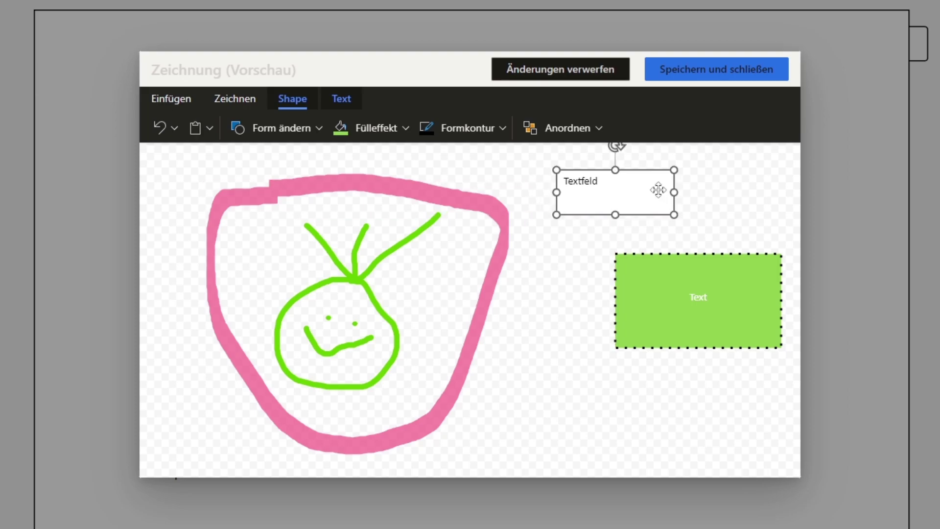
# Step: Set the Textfeld box to Keine Füllung with a 4½ pt black outline
pyautogui.click(407, 125)
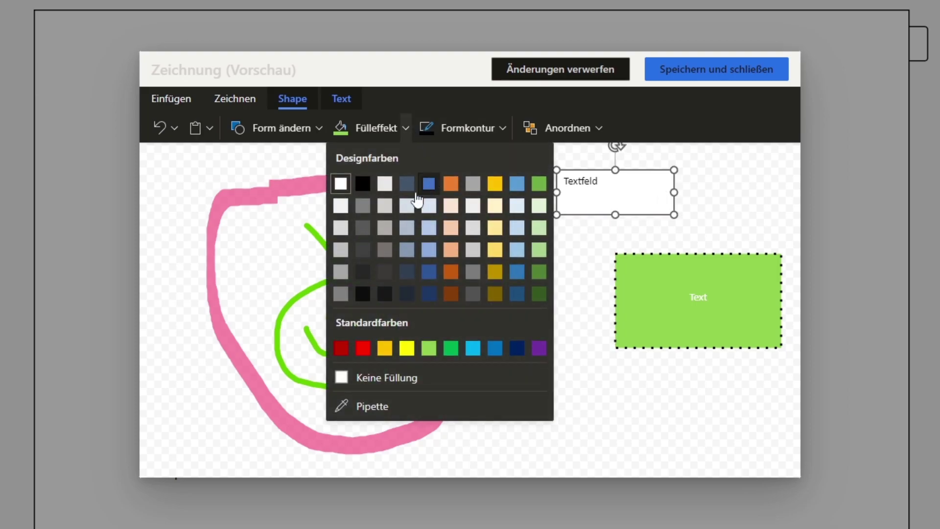
pyautogui.click(375, 387)
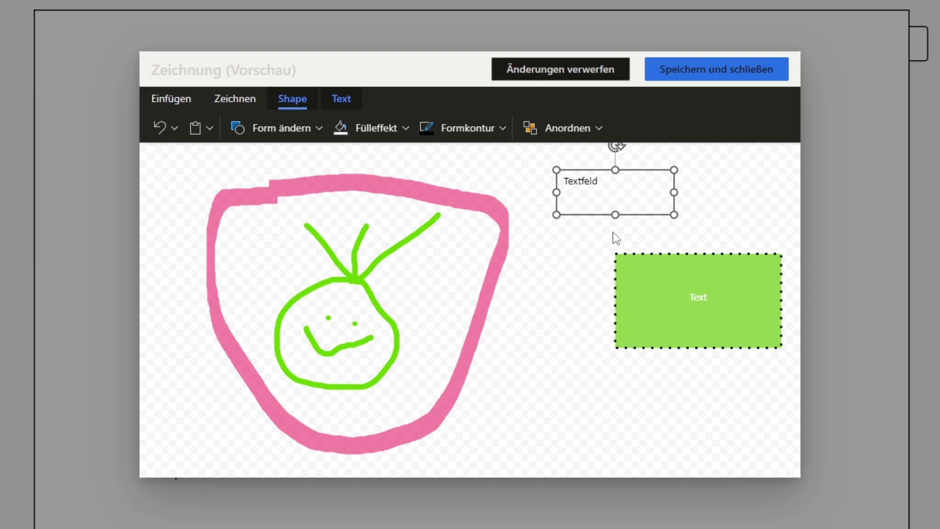
pyautogui.moveTo(629, 169); pyautogui.dragTo(629, 245)
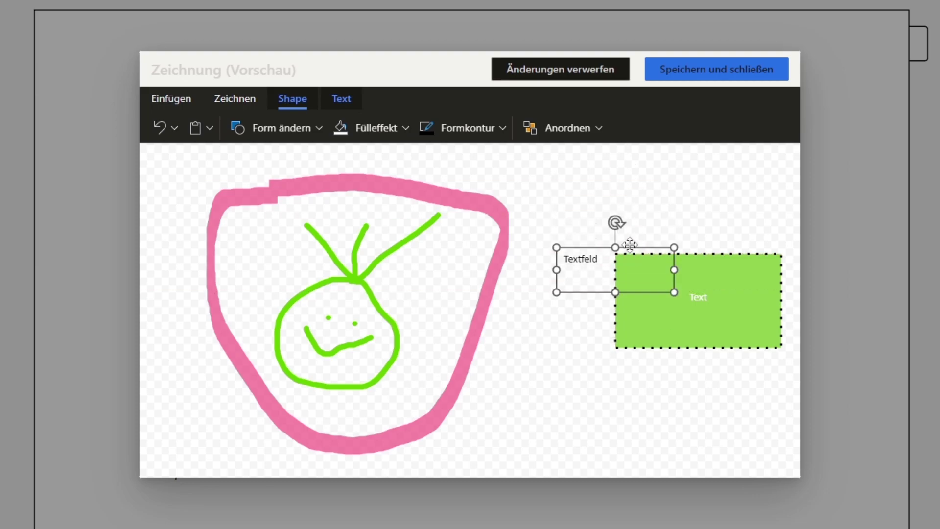
pyautogui.moveTo(630, 244); pyautogui.dragTo(561, 157)
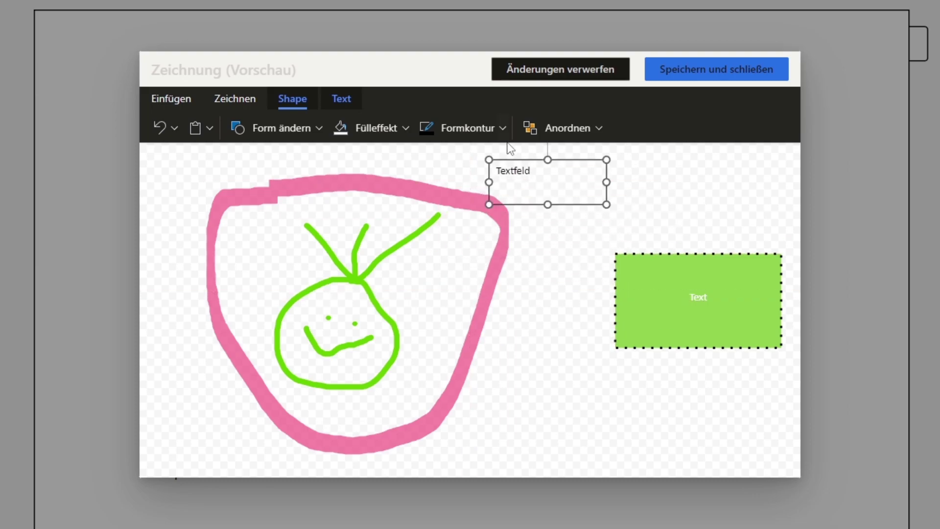
pyautogui.click(503, 128)
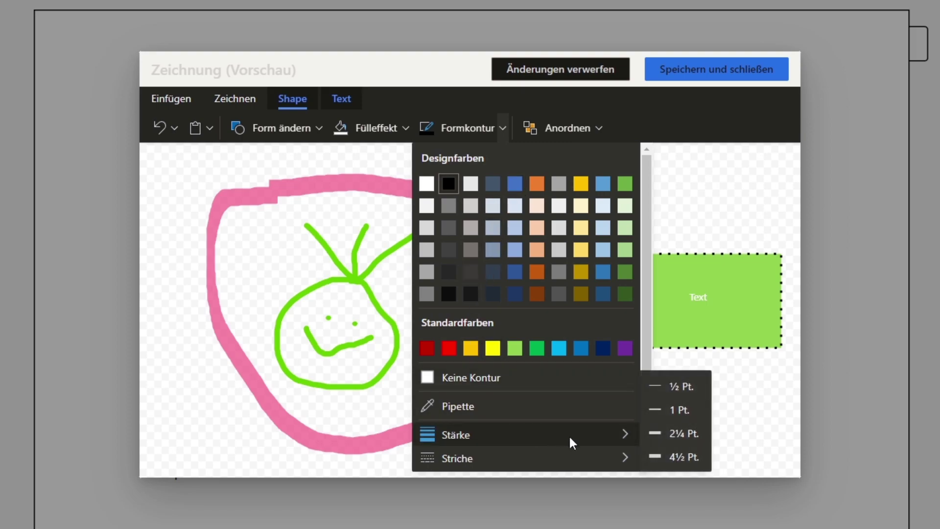
pyautogui.click(668, 458)
pyautogui.moveTo(612, 215); pyautogui.dragTo(682, 239)
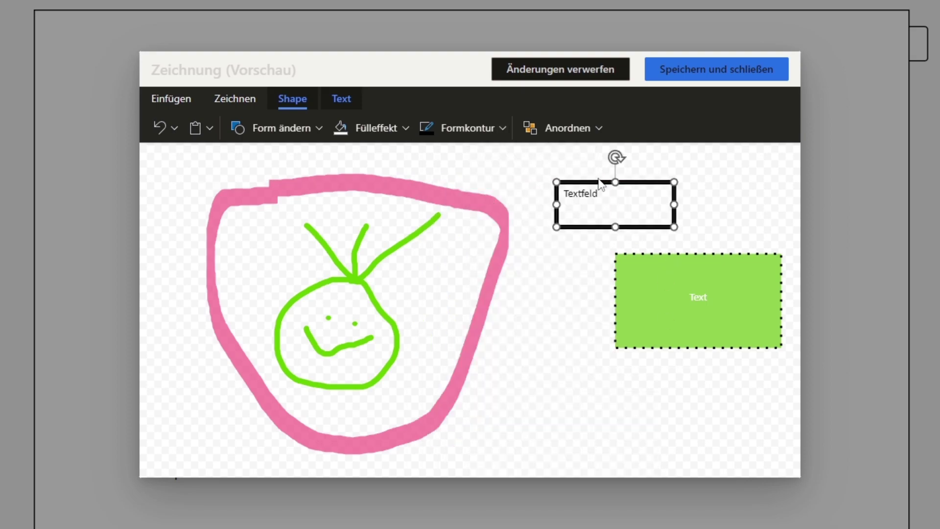
# Step: Make the Textfeld text bold and red
pyautogui.click(327, 103)
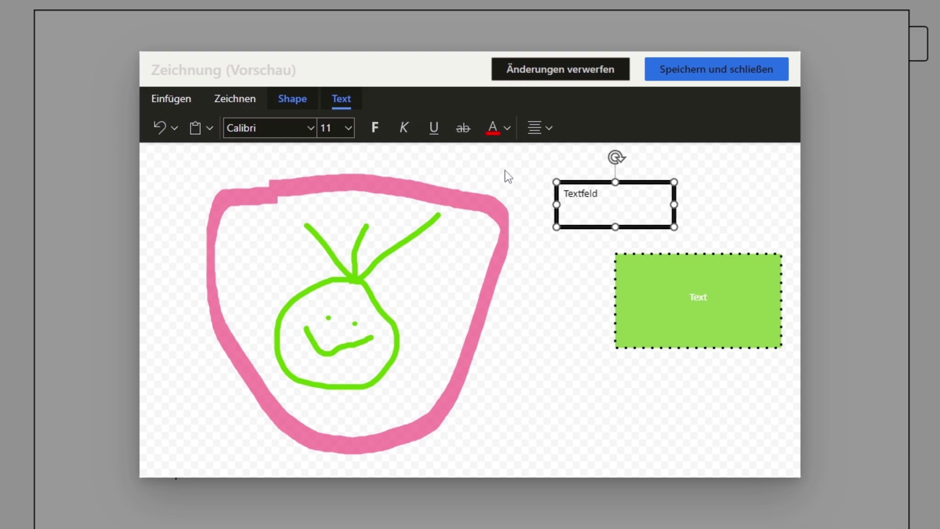
pyautogui.click(311, 128)
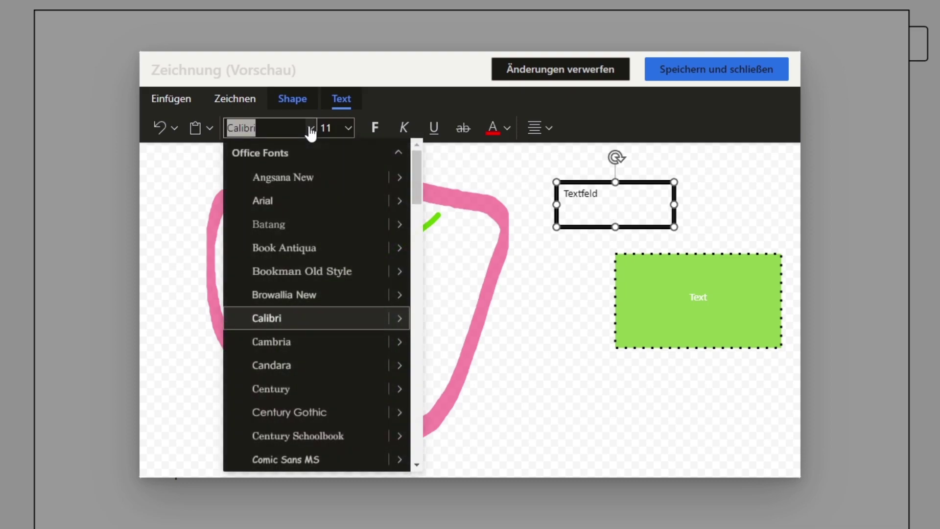
pyautogui.click(310, 128)
pyautogui.click(348, 128)
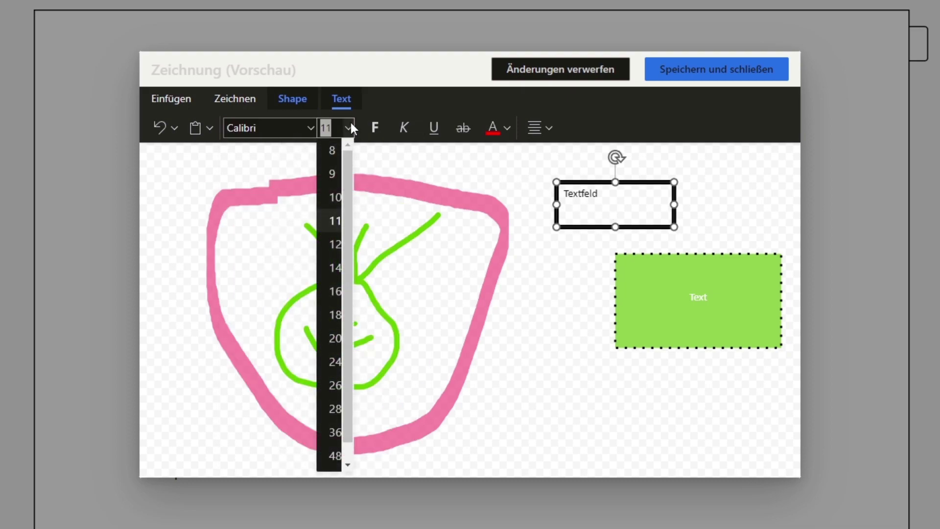
pyautogui.click(349, 127)
pyautogui.click(373, 128)
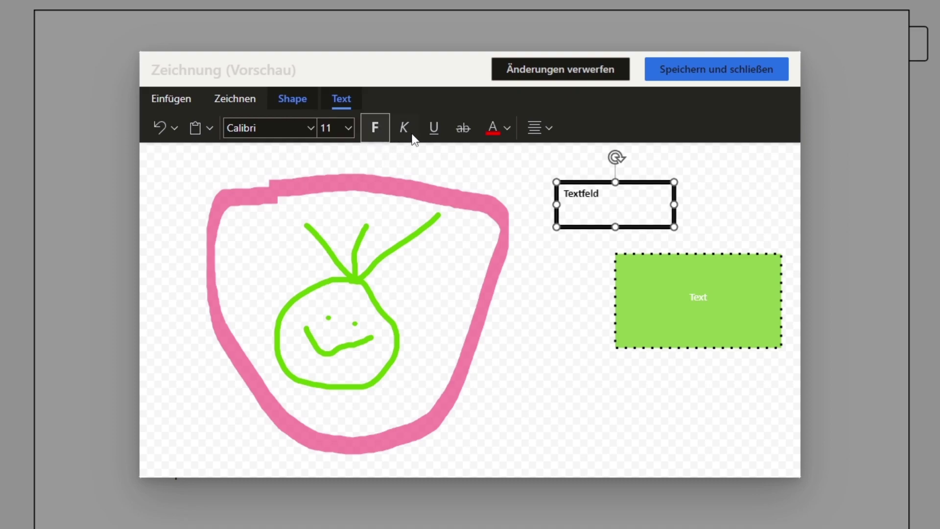
pyautogui.click(506, 128)
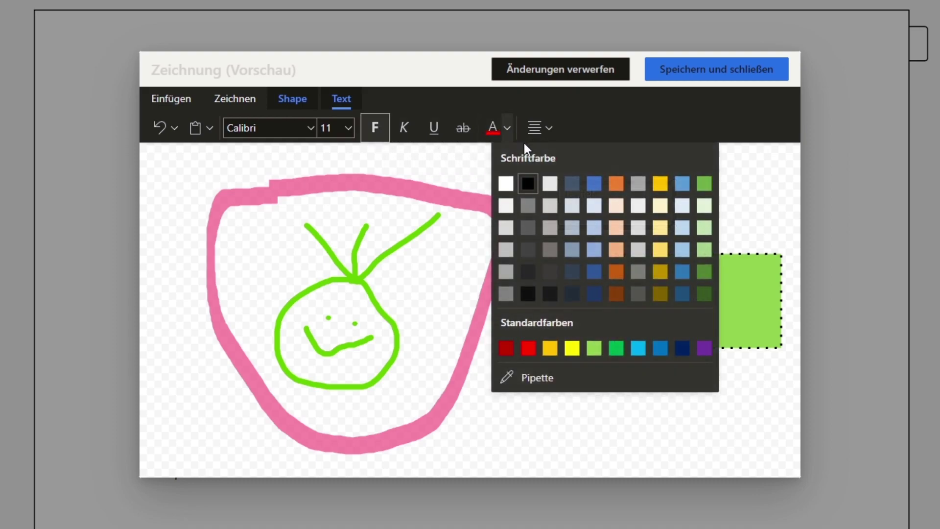
pyautogui.click(528, 348)
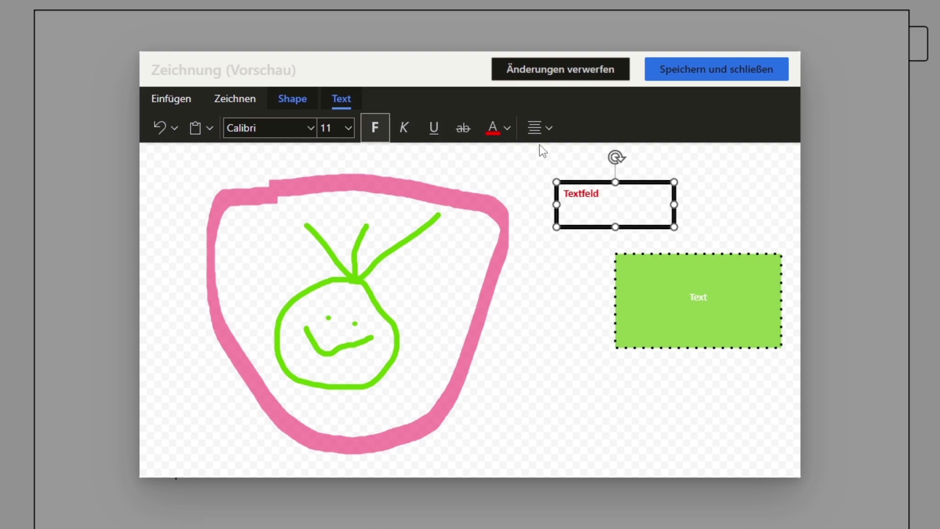
# Step: Centre the Textfeld text in its box and shift the box slightly left
pyautogui.click(541, 123)
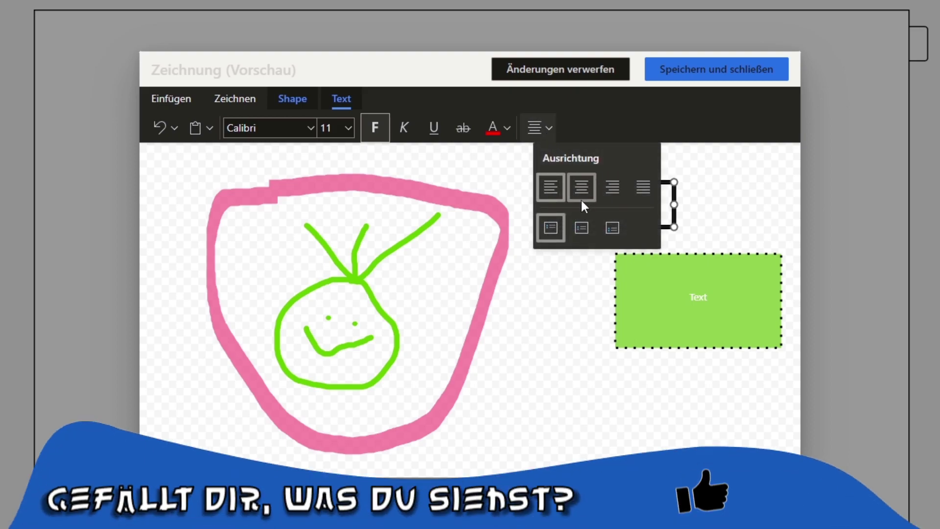
pyautogui.click(580, 199)
pyautogui.click(544, 128)
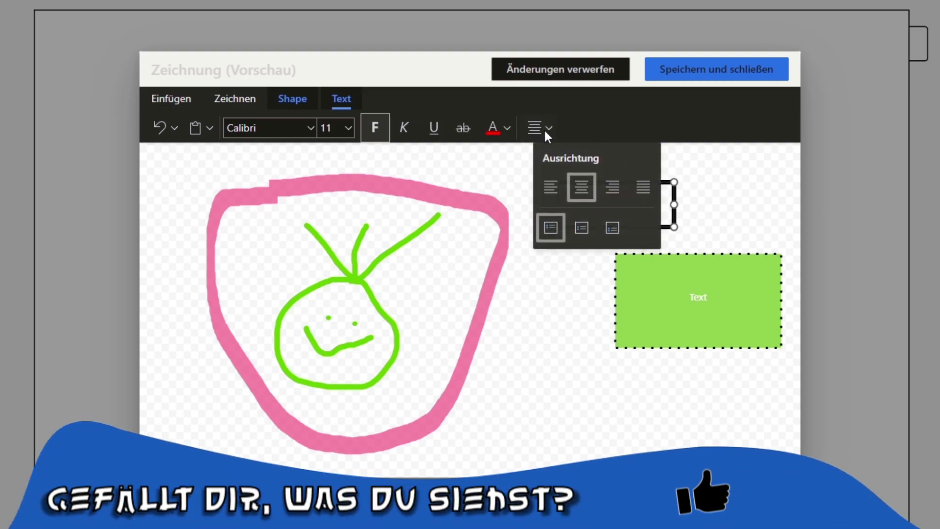
pyautogui.click(574, 136)
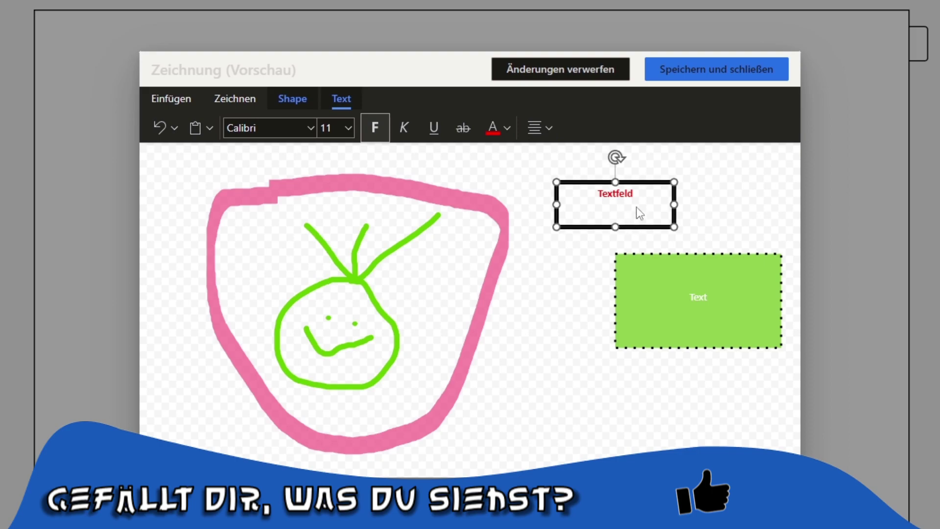
pyautogui.moveTo(628, 178); pyautogui.dragTo(611, 179)
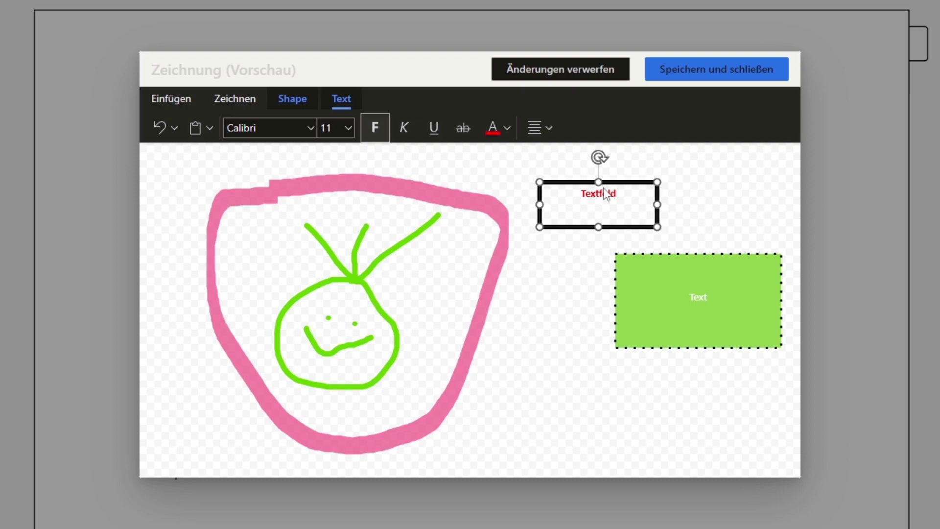
# Step: Save the drawing into the document between the lorem ipsum paragraphs
pyautogui.click(226, 101)
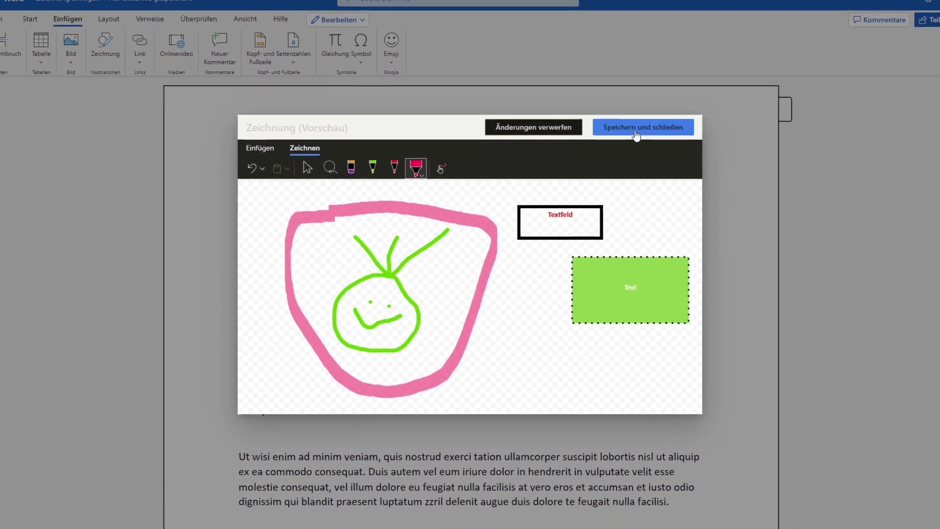
pyautogui.click(628, 139)
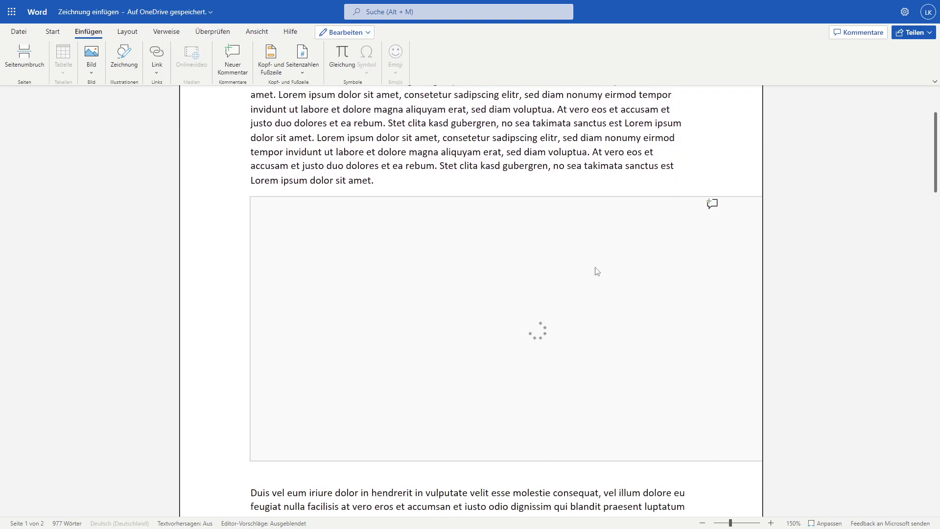
pyautogui.scroll(-1, 340, 265)
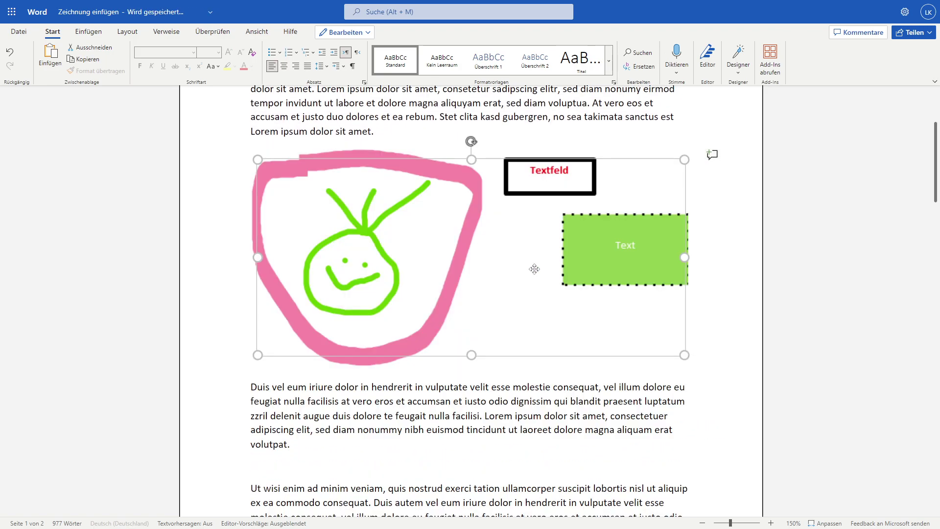
# Step: Shrink the embedded drawing slightly narrower using a corner handle
pyautogui.click(777, 300)
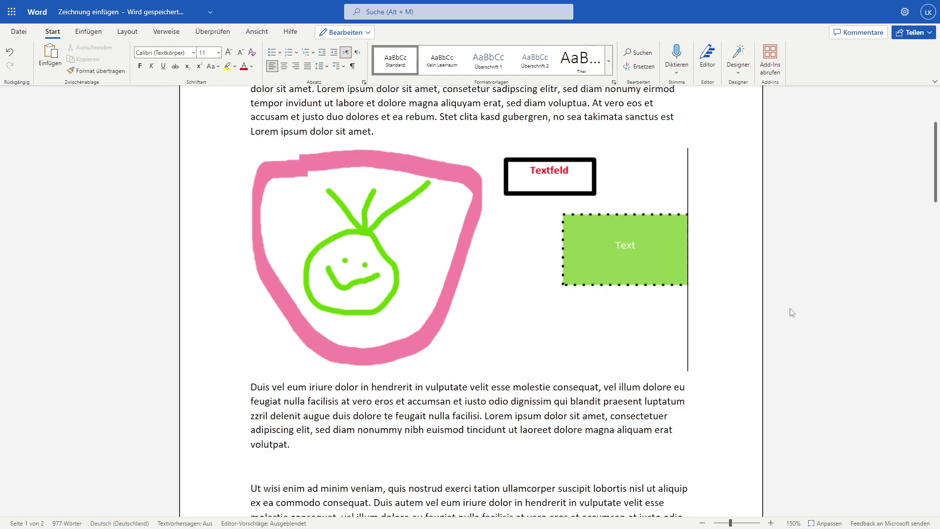
pyautogui.click(571, 331)
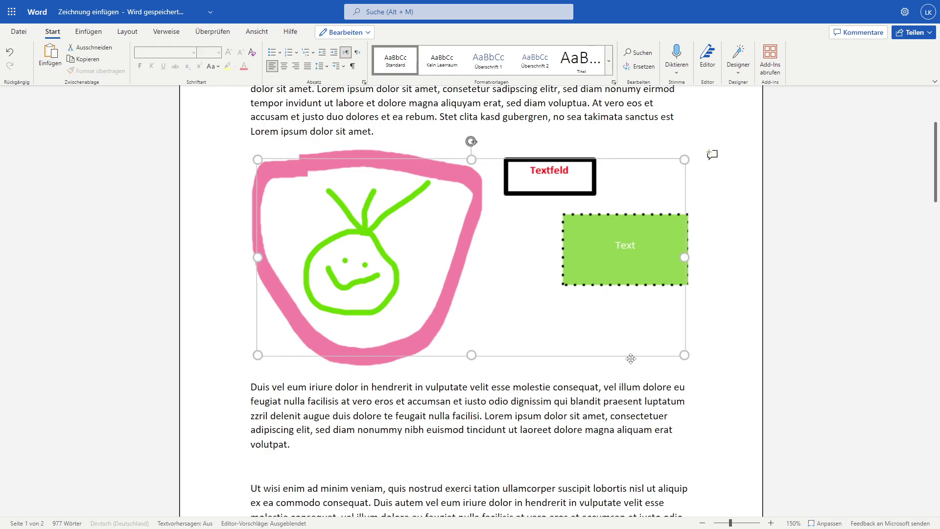
pyautogui.click(781, 375)
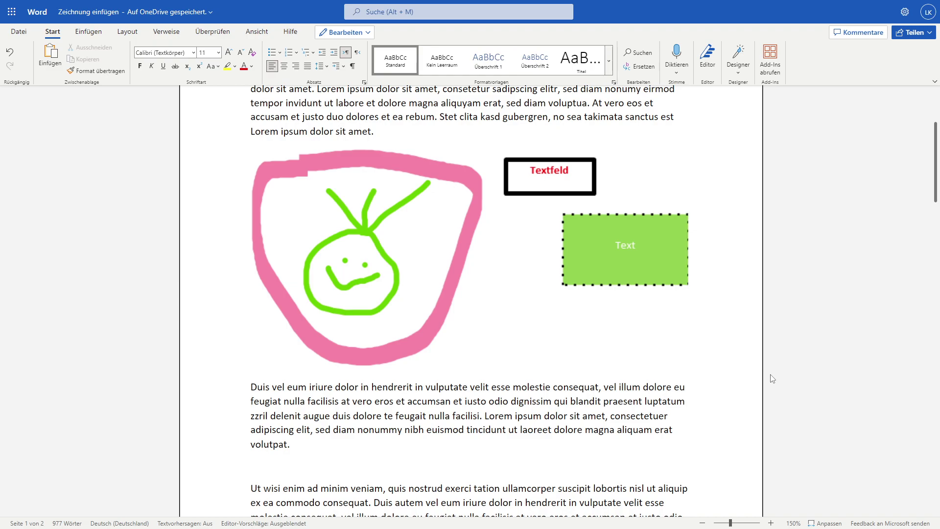
pyautogui.click(674, 292)
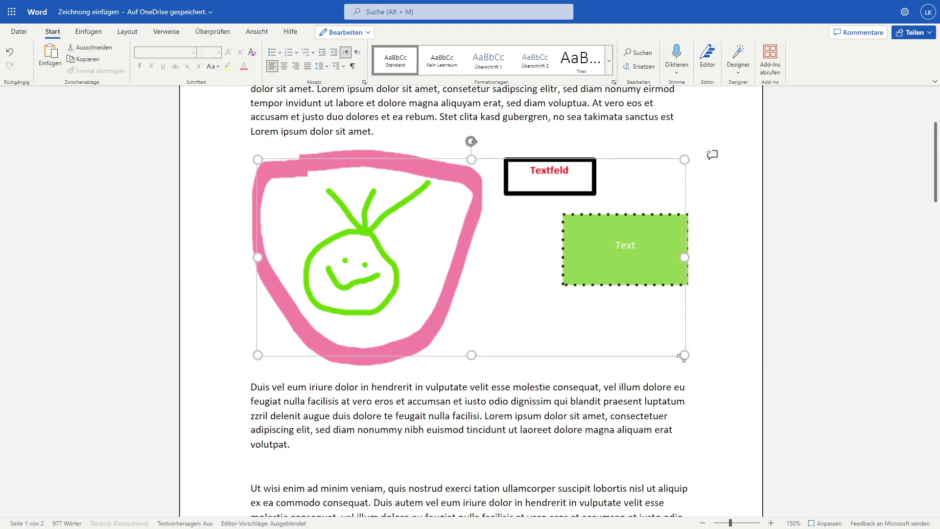
pyautogui.moveTo(684, 354); pyautogui.dragTo(671, 352)
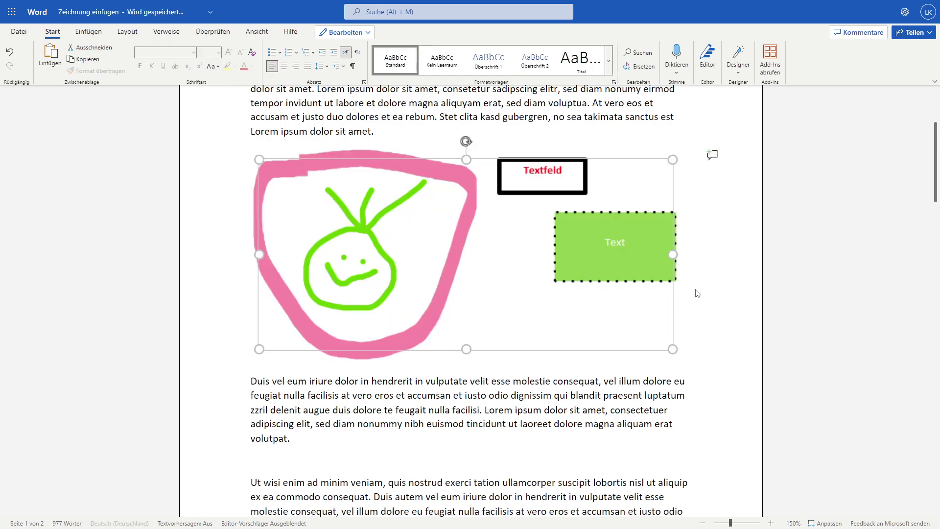
pyautogui.click(702, 279)
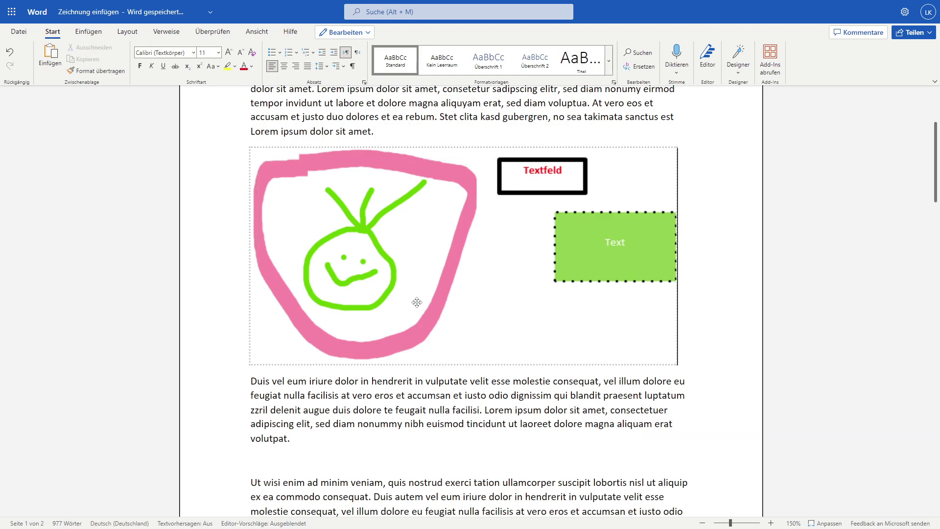
pyautogui.click(471, 204)
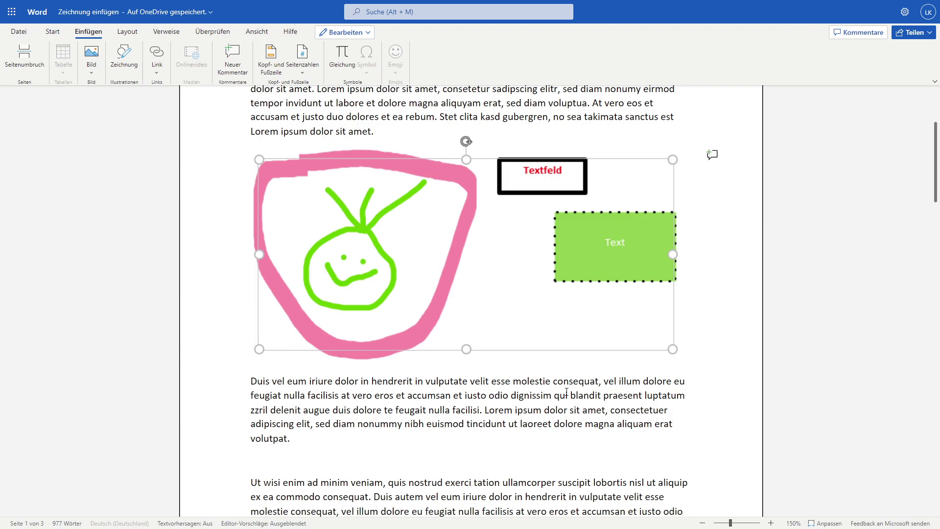
# Step: Reopen the drawing, shift the green 'Text' rectangle left beneath the 'Textfeld' box, and save
pyautogui.doubleClick(484, 265)
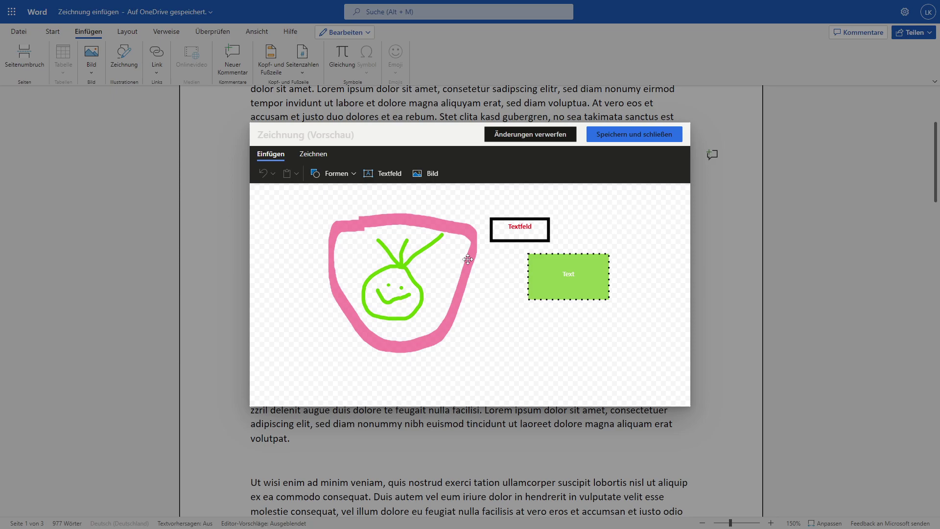
pyautogui.click(550, 270)
pyautogui.moveTo(528, 271); pyautogui.dragTo(482, 274)
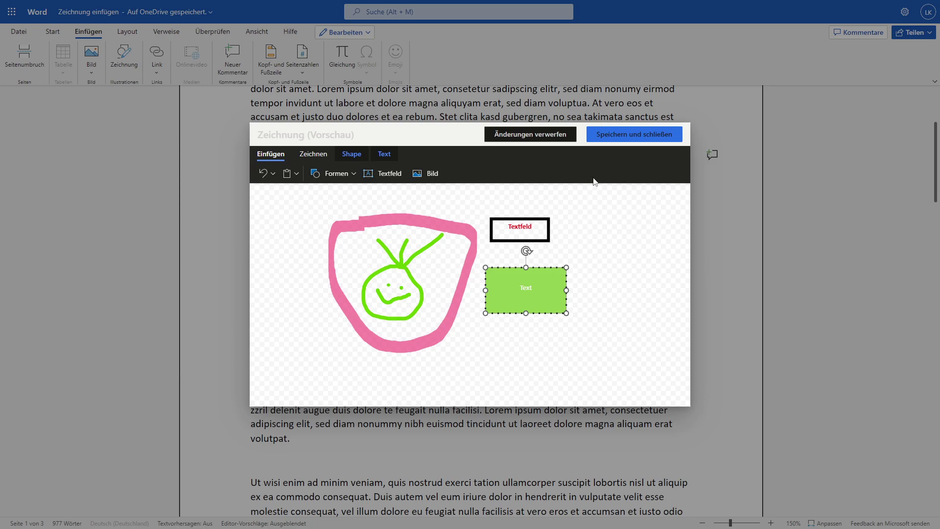
pyautogui.click(602, 134)
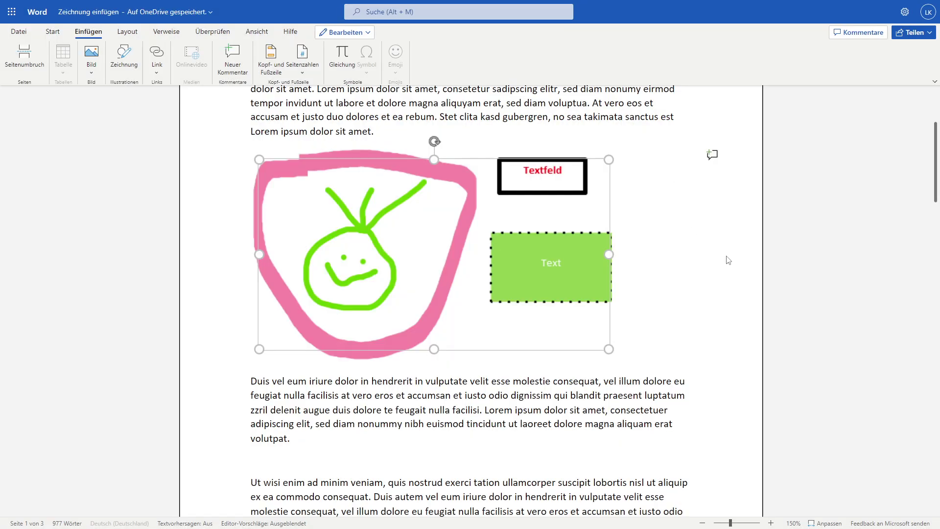